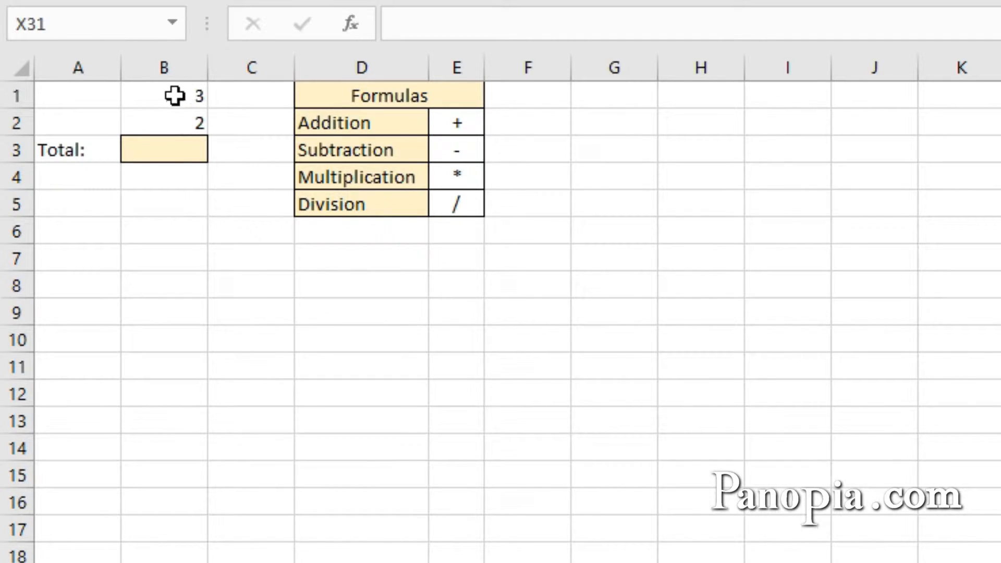
Step: Enter a formula in B3 that adds B1 and B2
{"action": "left_click", "coordinate": [172, 148]}
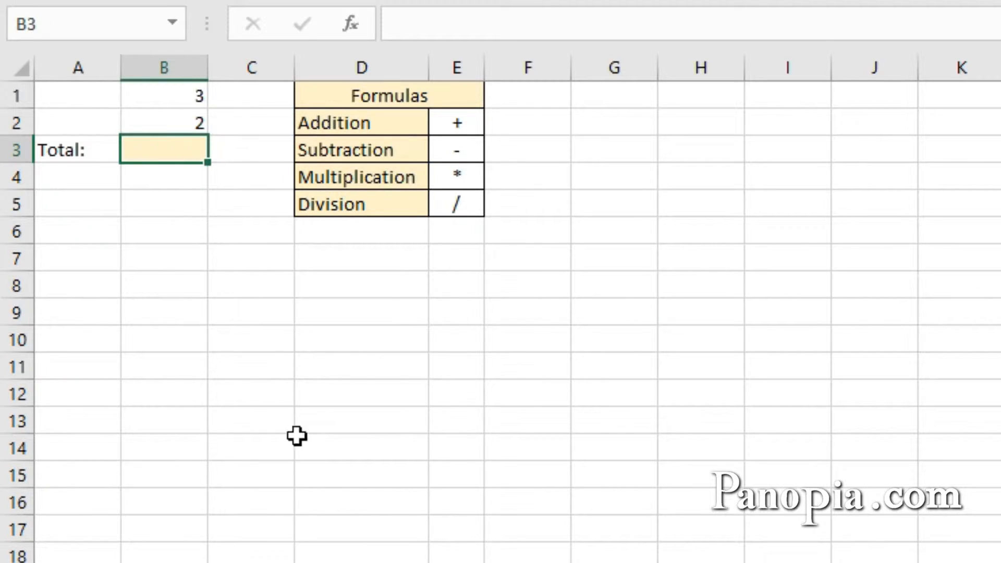
{"action": "type", "text": "="}
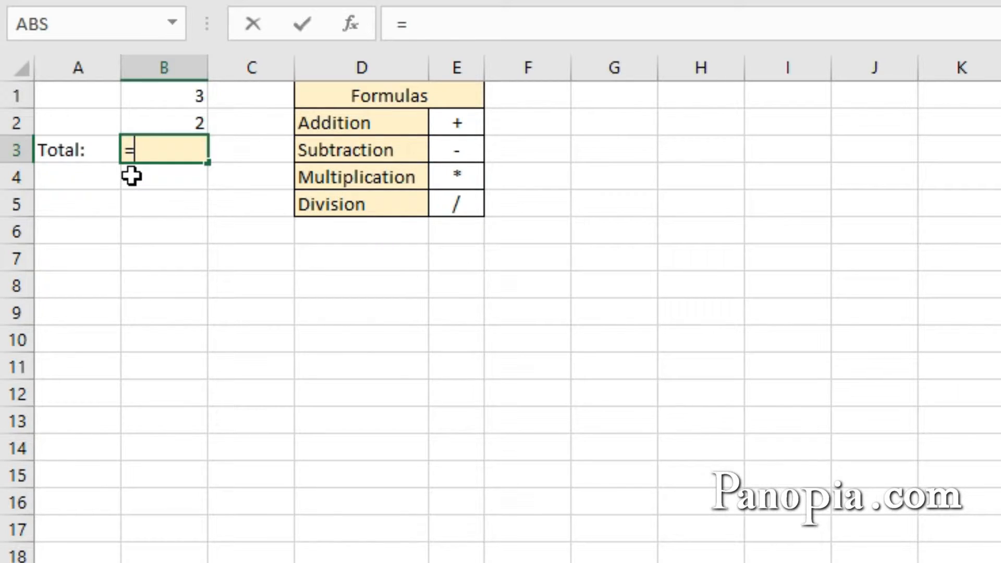
{"action": "left_click", "coordinate": [170, 94]}
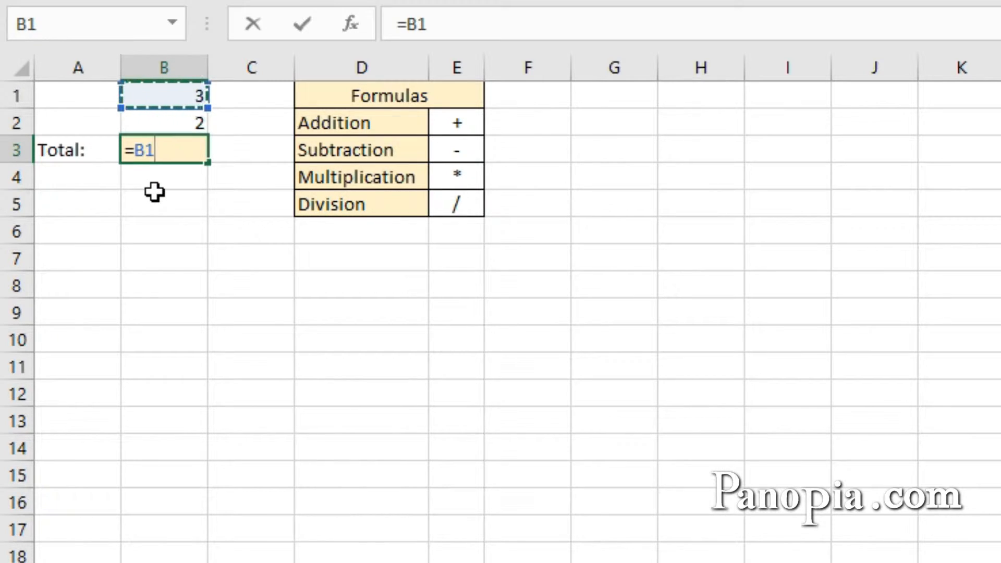
{"action": "type", "text": "+"}
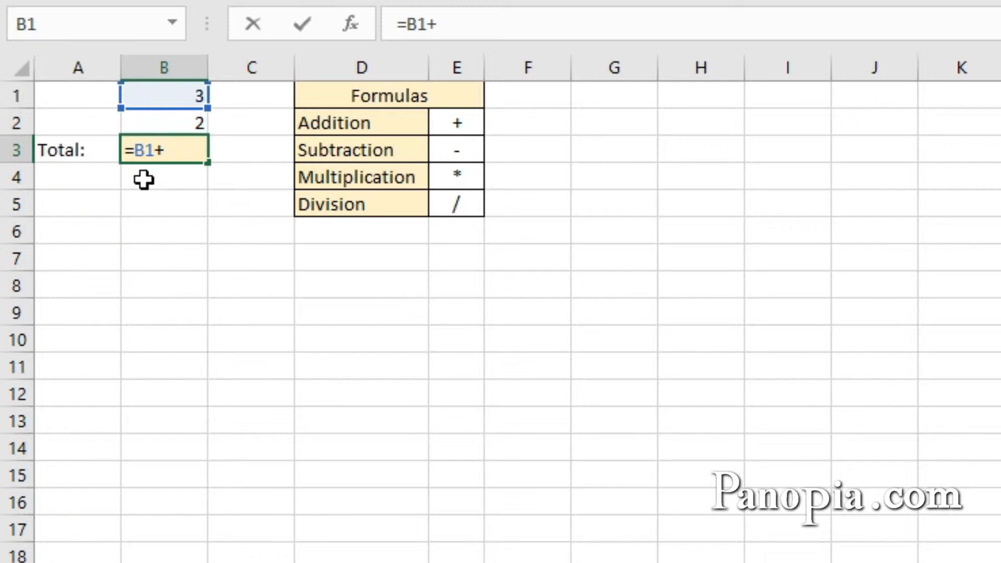
{"action": "left_click", "coordinate": [173, 120]}
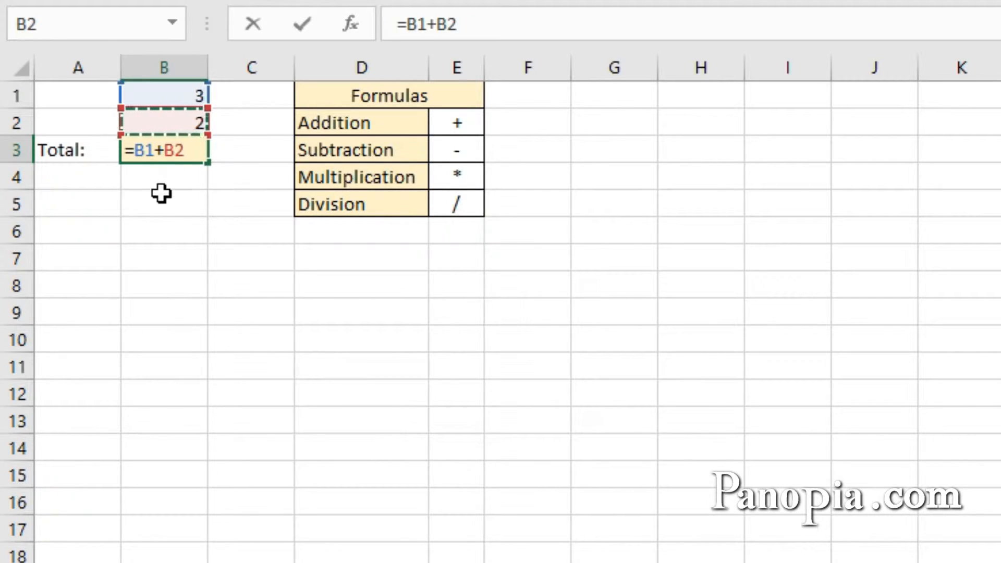
{"action": "key", "text": "Return"}
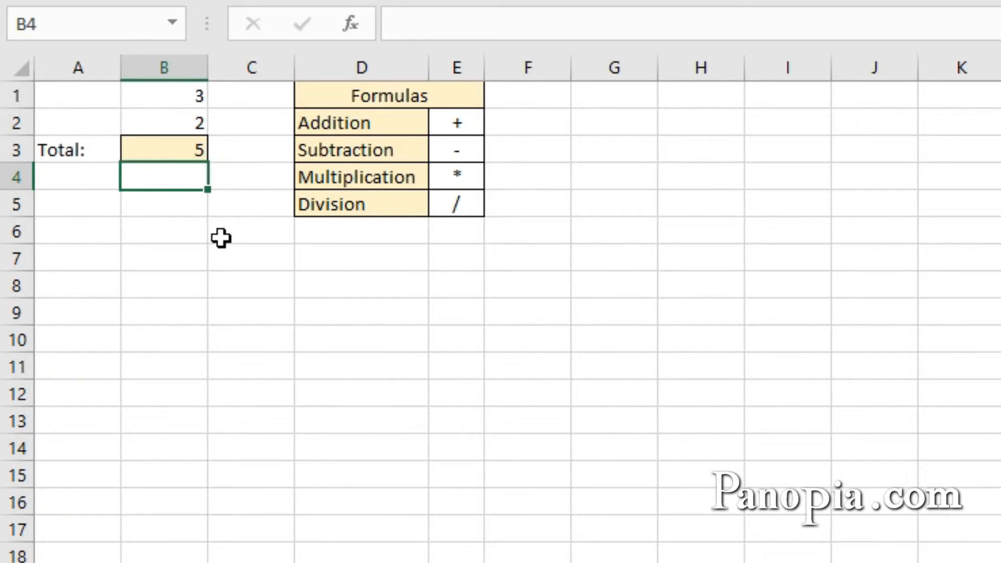
Step: Change the value in B1 to 7
{"action": "left_click", "coordinate": [183, 98]}
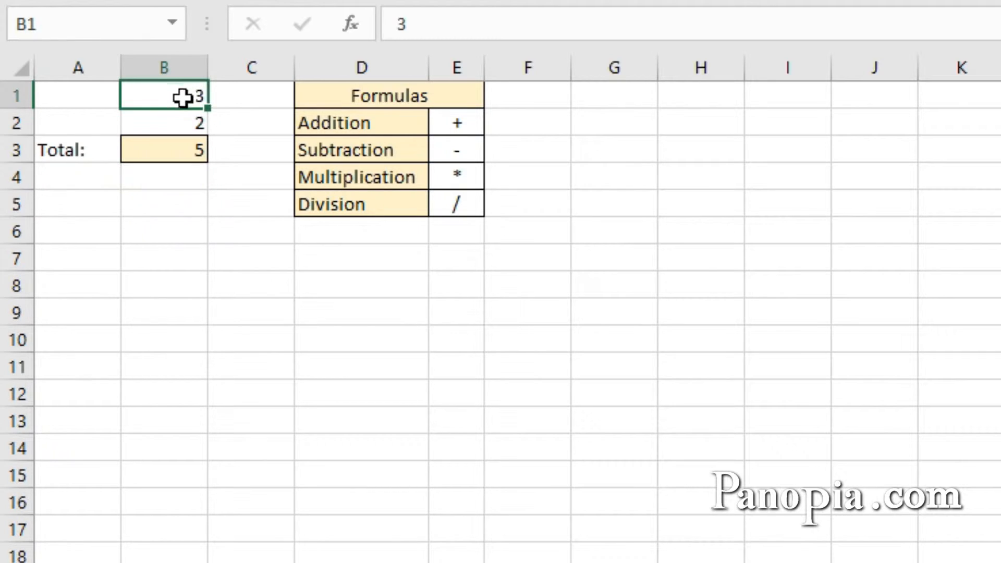
{"action": "type", "text": "7"}
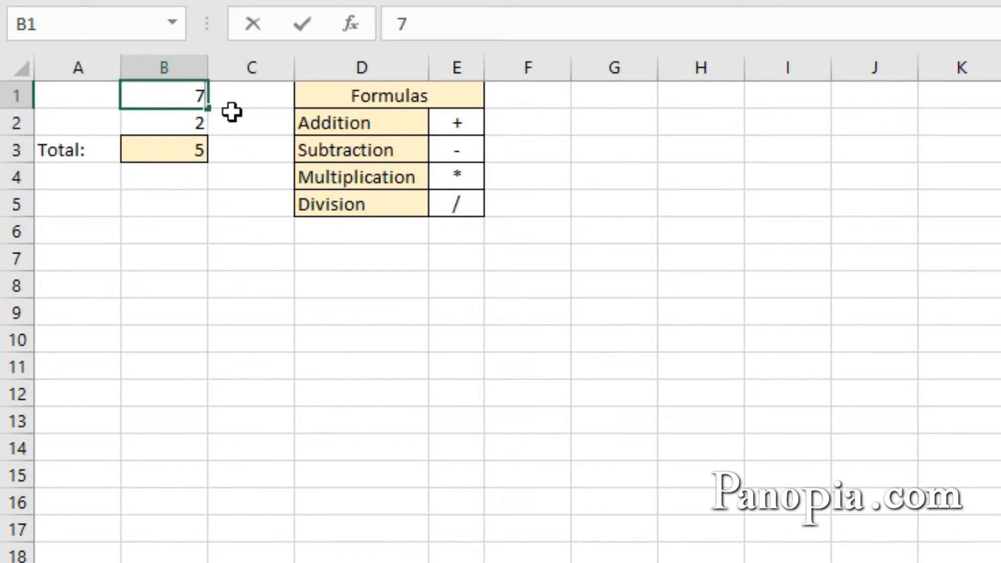
{"action": "key", "text": "Return"}
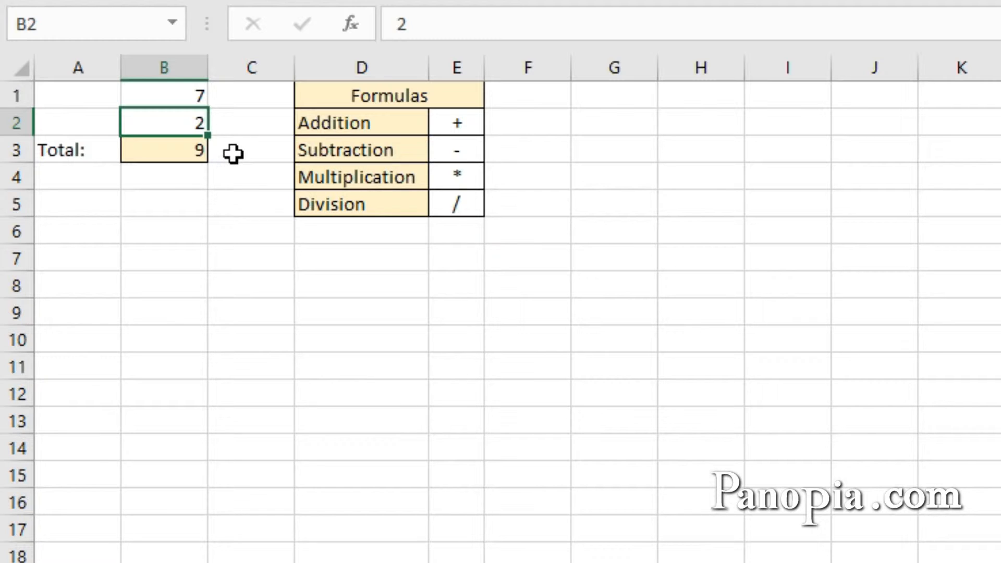
Step: Edit the B3 formula so it multiplies B1 by B2 instead of adding them
{"action": "double_click", "coordinate": [197, 151]}
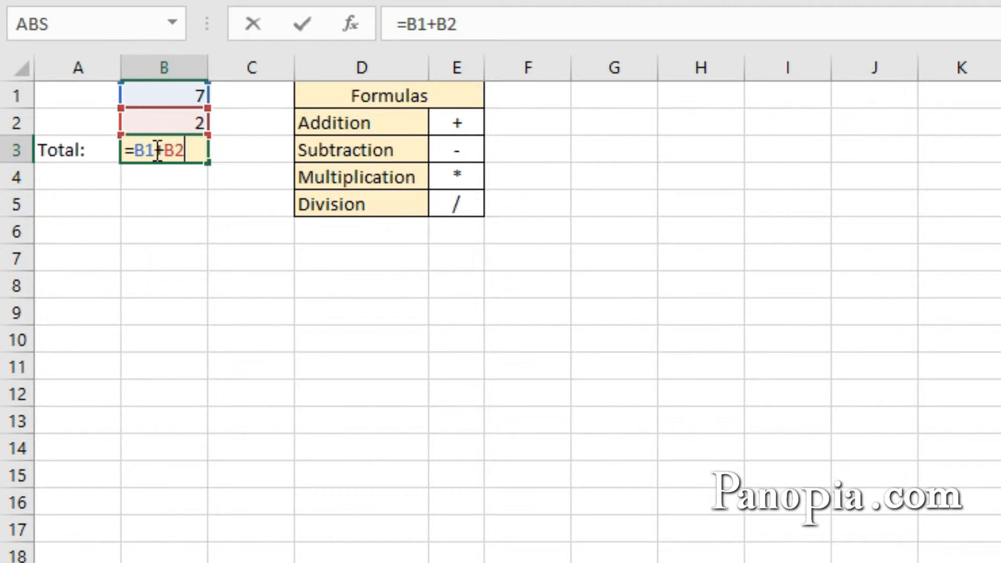
{"action": "left_click_drag", "start_coordinate": [154, 153], "coordinate": [164, 153]}
{"action": "type", "text": "*"}
{"action": "key", "text": "Return"}
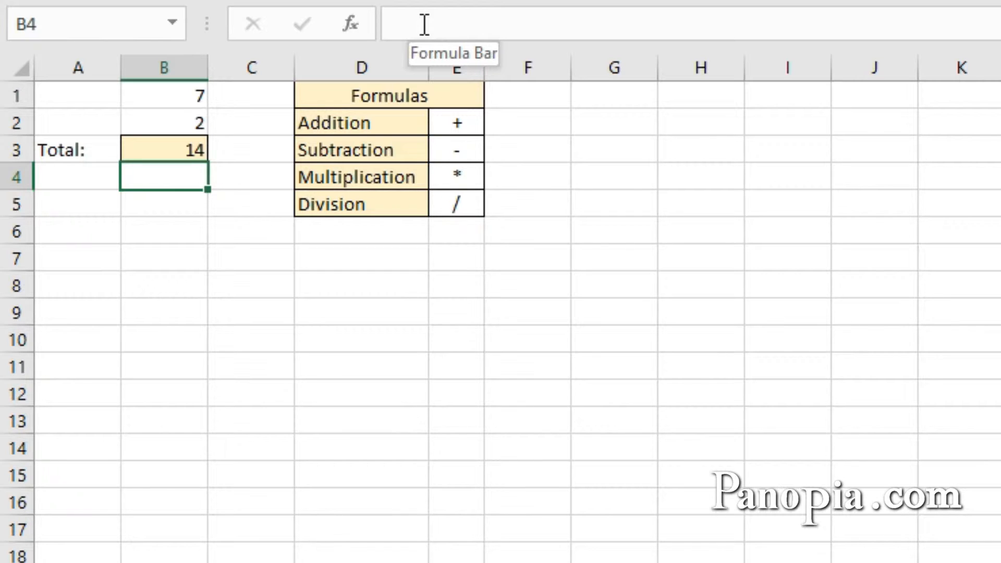
Step: Open the B3 formula for inspection and leave it without changes
{"action": "left_click", "coordinate": [177, 148]}
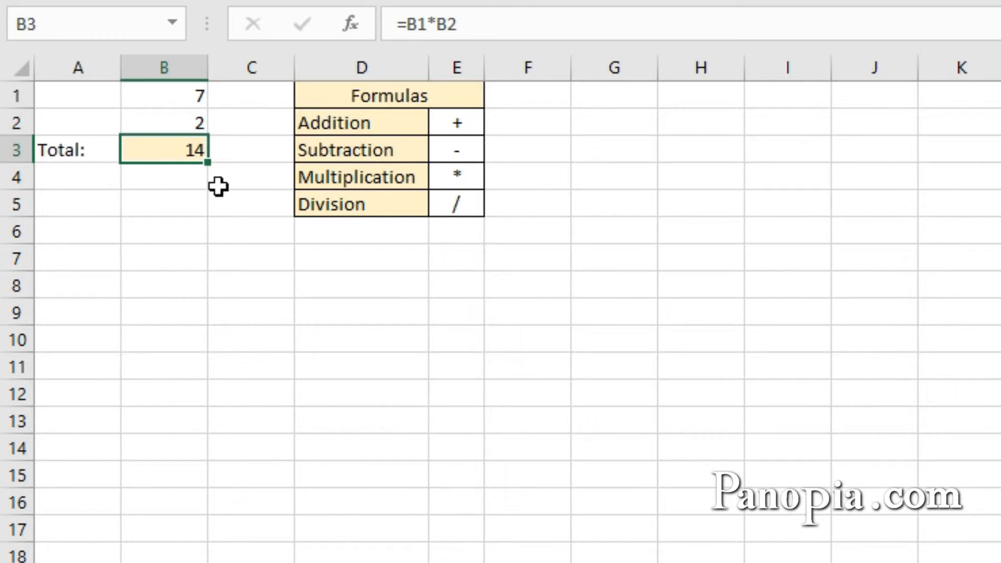
{"action": "double_click", "coordinate": [162, 148]}
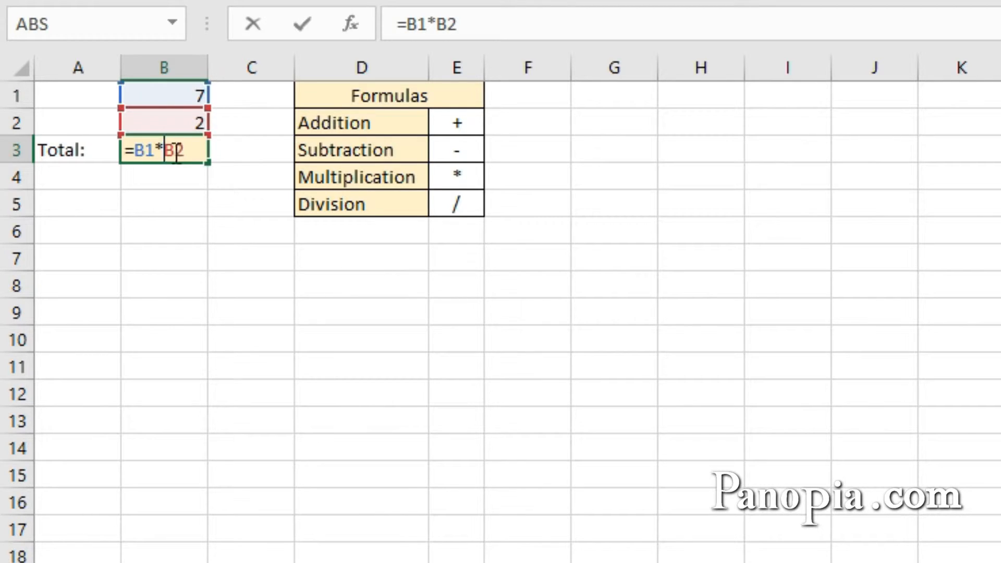
{"action": "left_click", "coordinate": [159, 148]}
{"action": "key", "text": "Escape"}
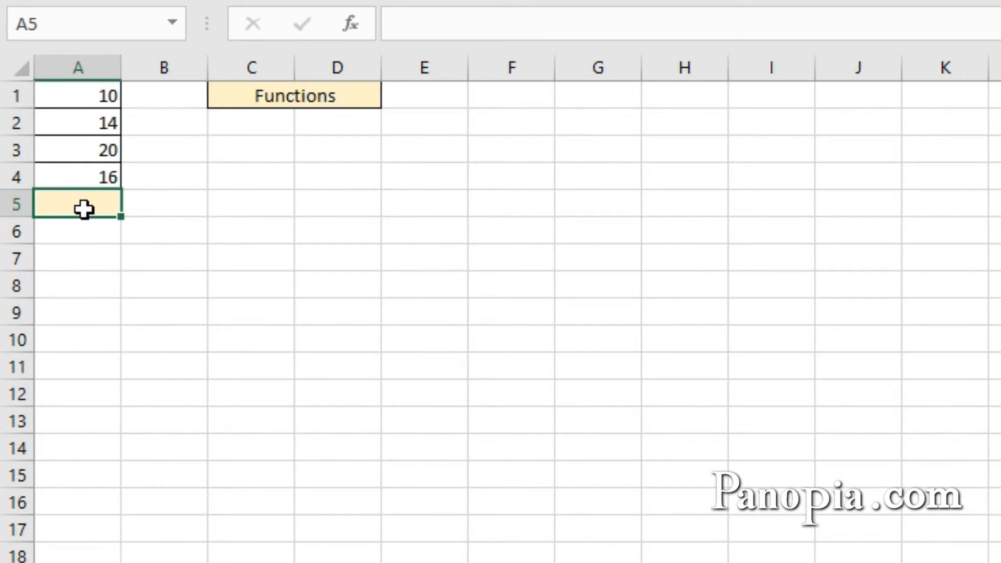
Step: Search the Insert Function dialog for 'add numbers' in A5, browse the category list, and cancel
{"action": "left_click", "coordinate": [352, 26]}
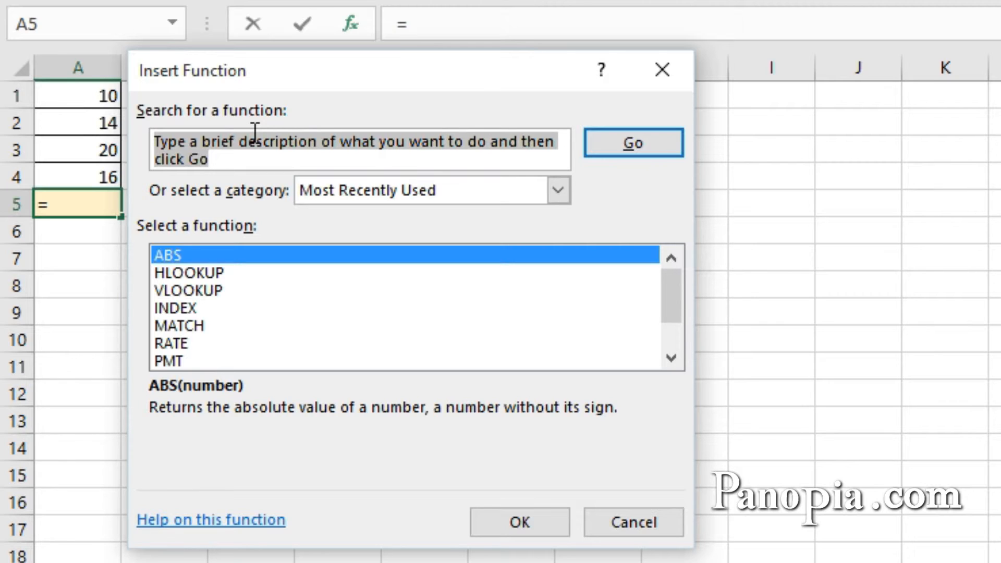
{"action": "type", "text": "add"}
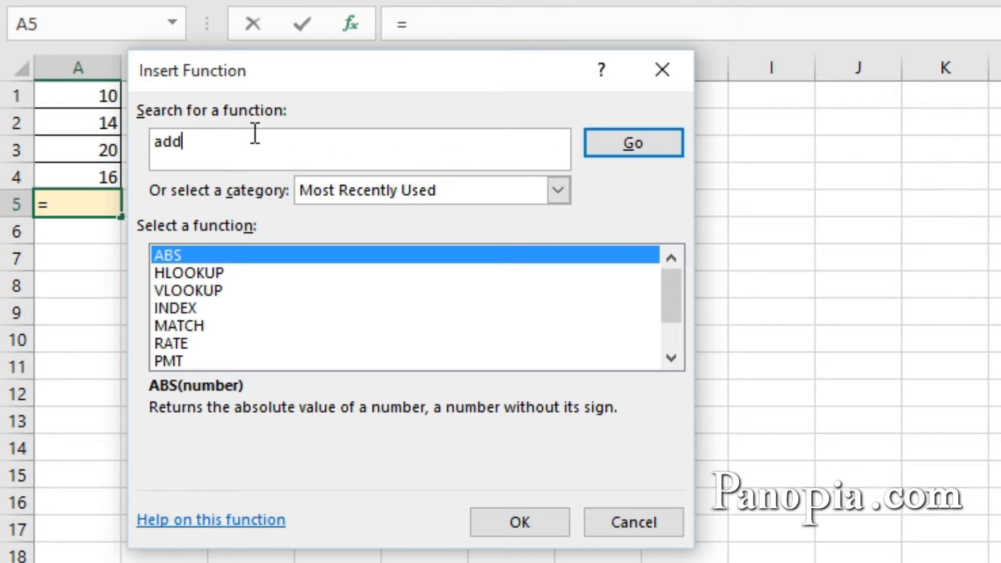
{"action": "type", "text": " numbers"}
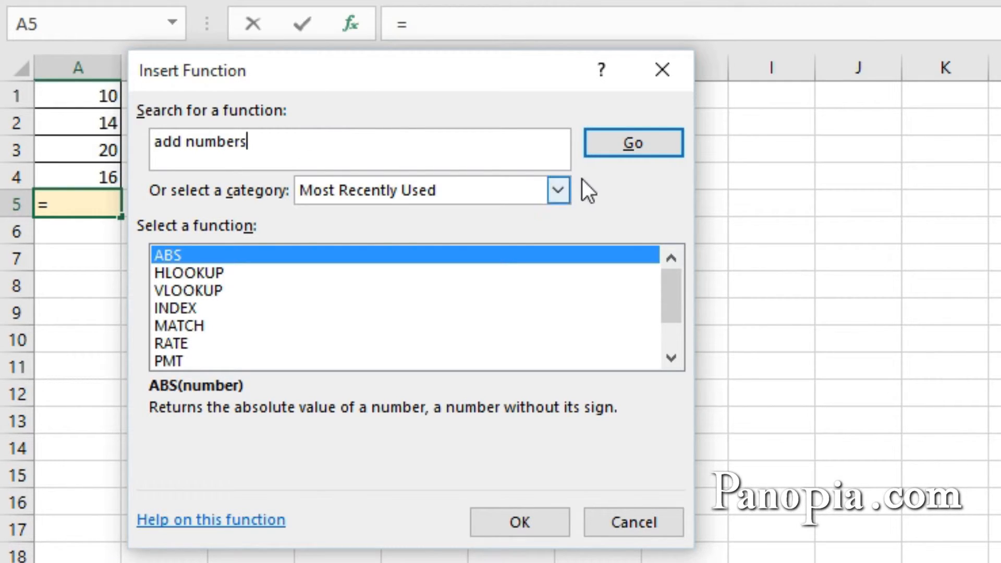
{"action": "left_click", "coordinate": [609, 146]}
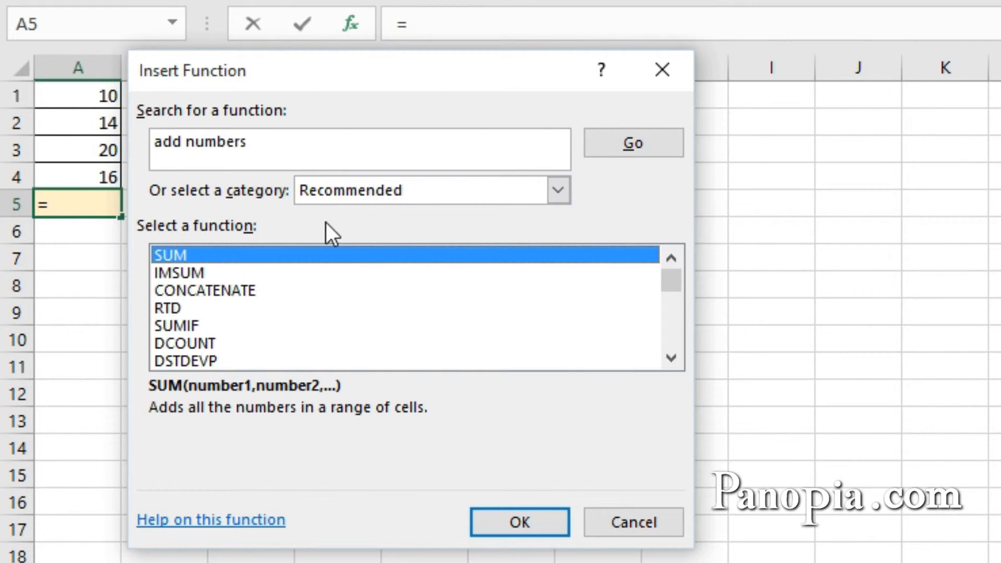
{"action": "left_click", "coordinate": [559, 190]}
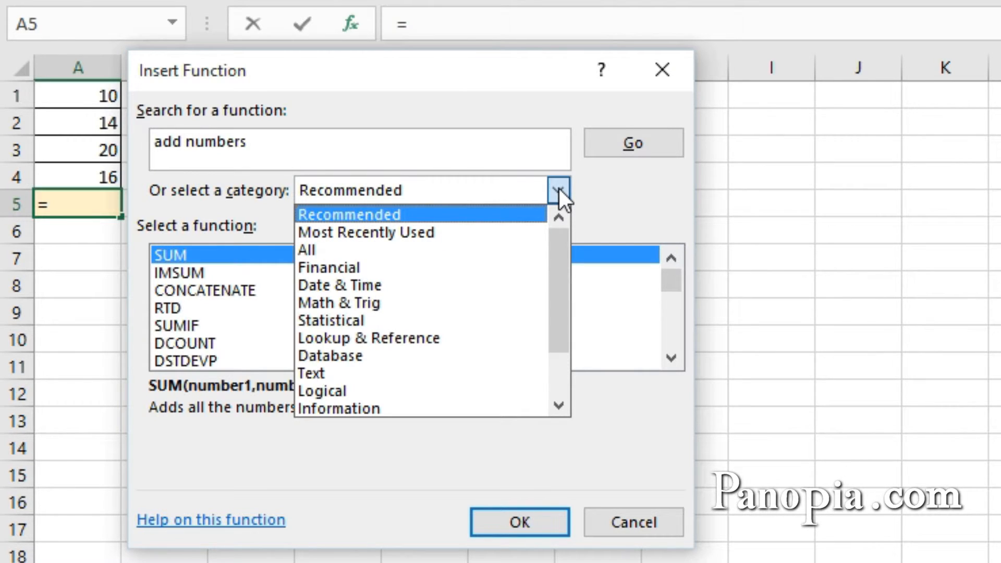
{"action": "left_click", "coordinate": [559, 191]}
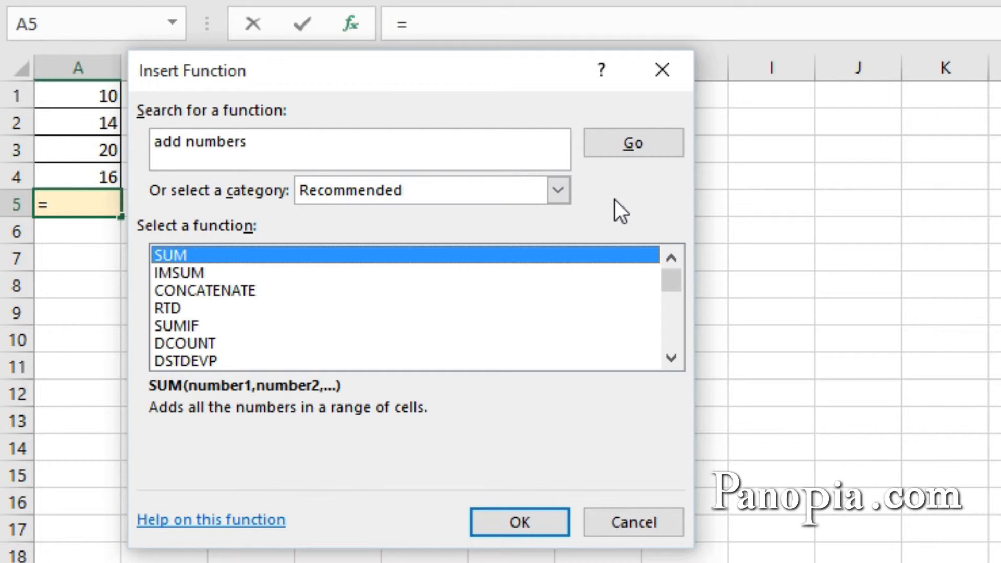
{"action": "left_click", "coordinate": [654, 522]}
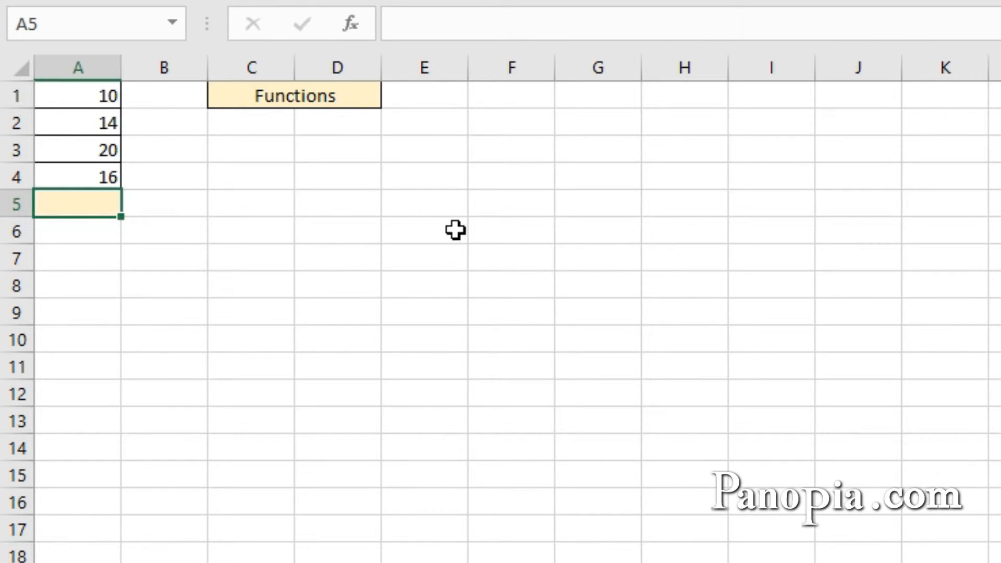
Step: Enter a SUM formula in A5 totalling the range A1:A4
{"action": "type", "text": "="}
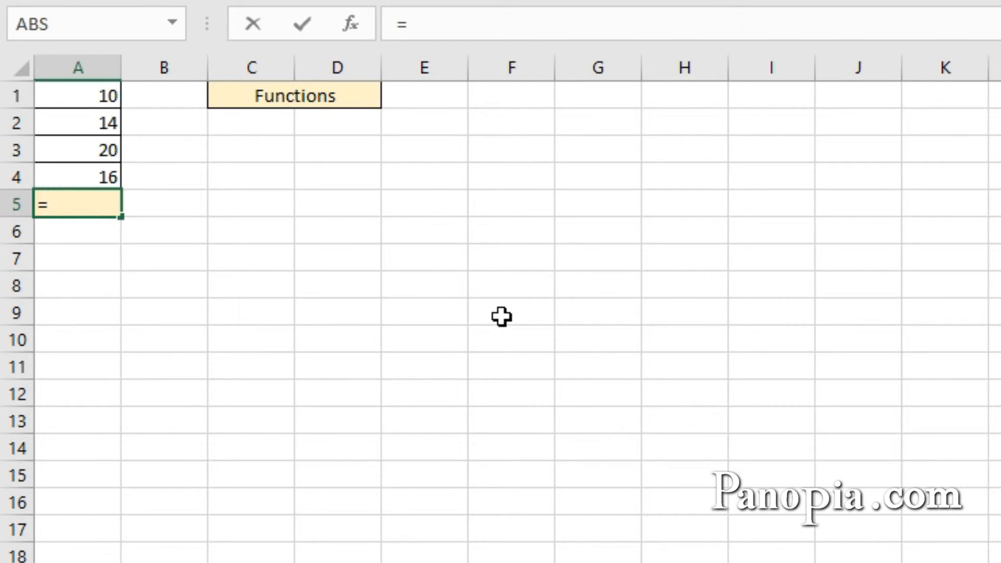
{"action": "type", "text": "s"}
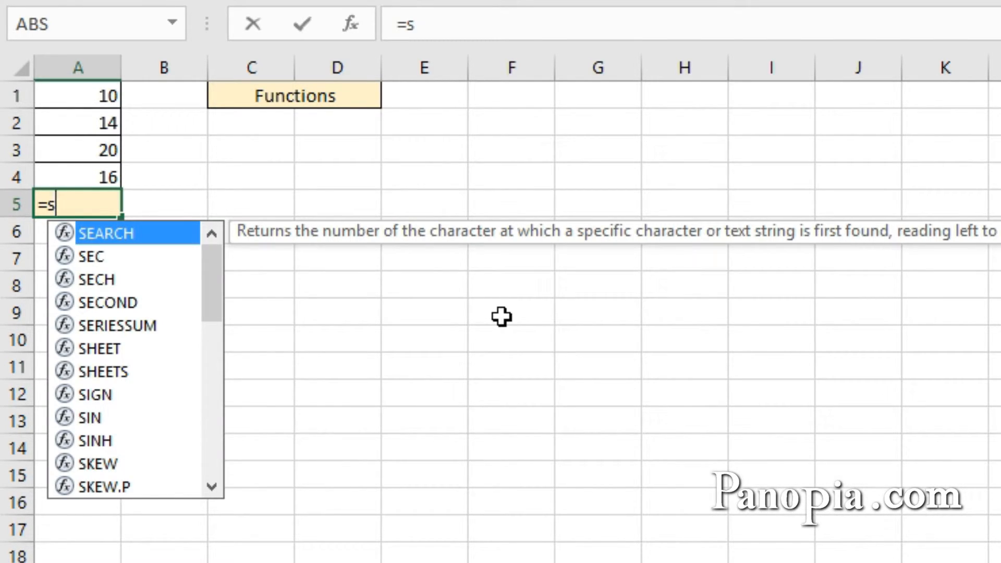
{"action": "type", "text": "u"}
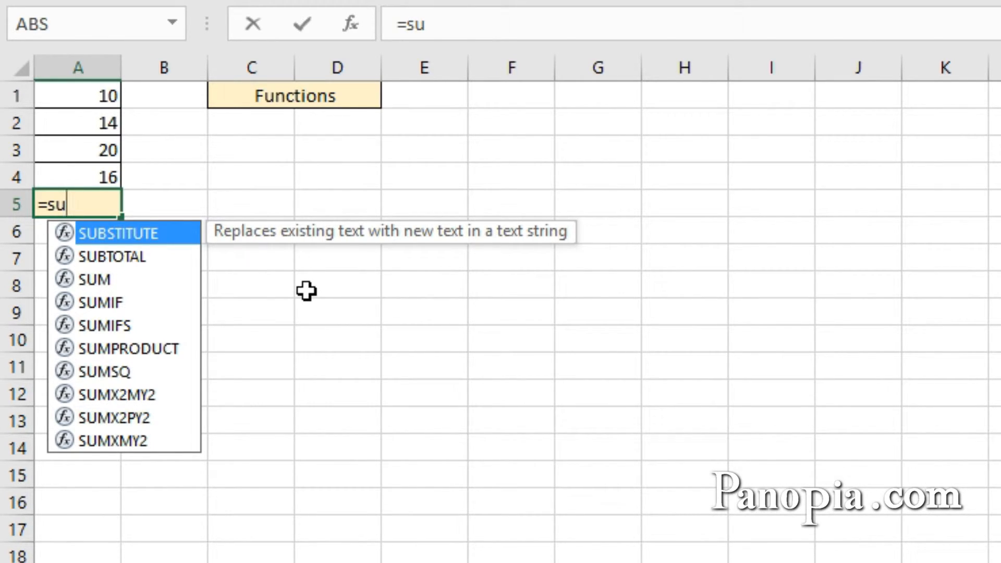
{"action": "type", "text": "m"}
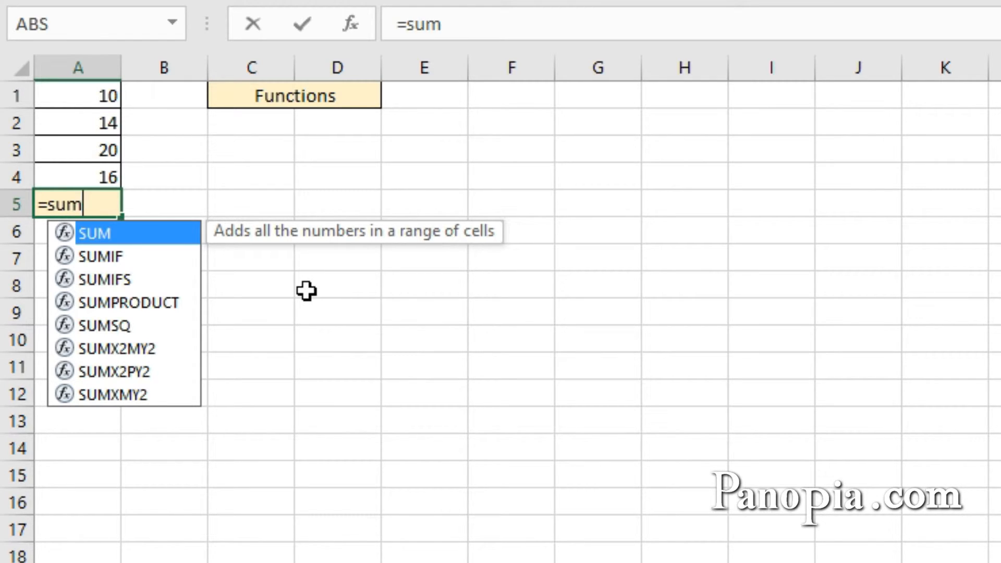
{"action": "key", "text": "Tab"}
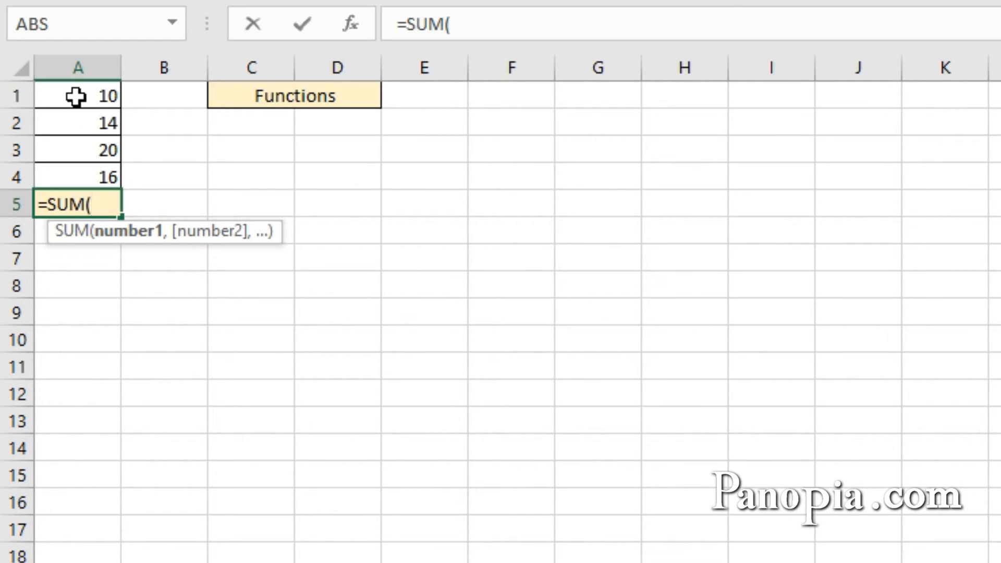
{"action": "left_click_drag", "start_coordinate": [76, 96], "coordinate": [68, 173]}
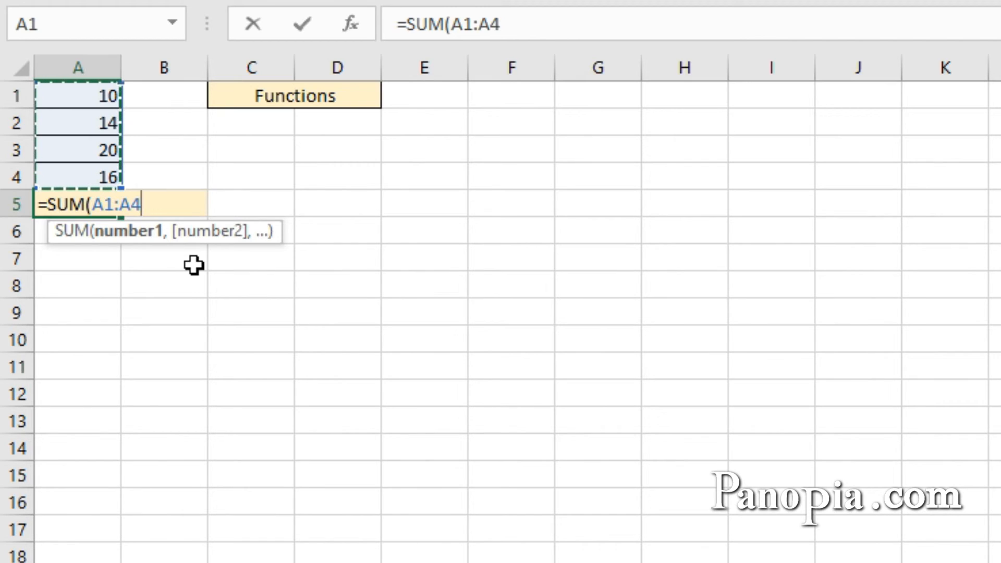
{"action": "key", "text": "Return"}
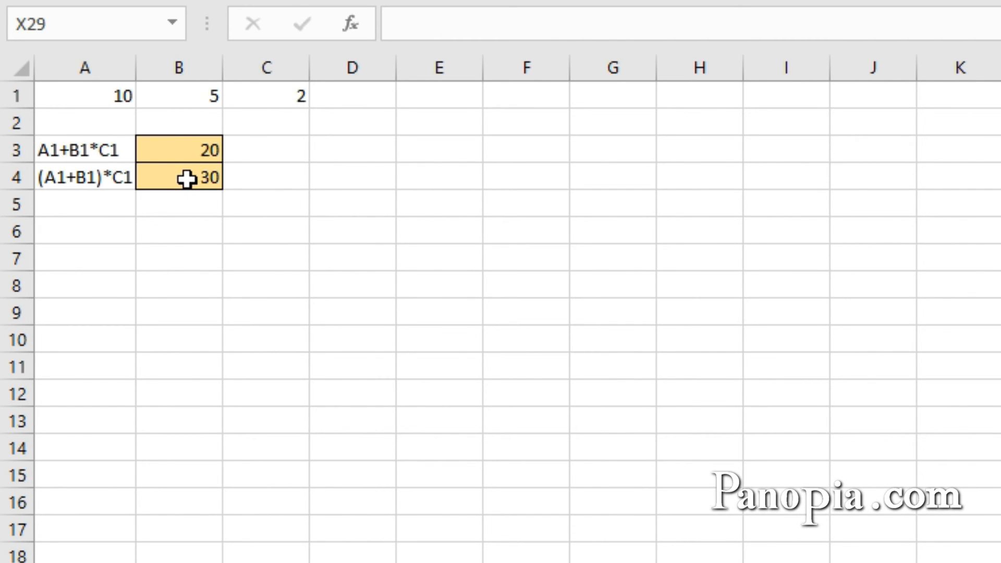
Step: Inspect the formulas in B3 and B4 to compare operator precedence with and without parentheses
{"action": "double_click", "coordinate": [183, 147]}
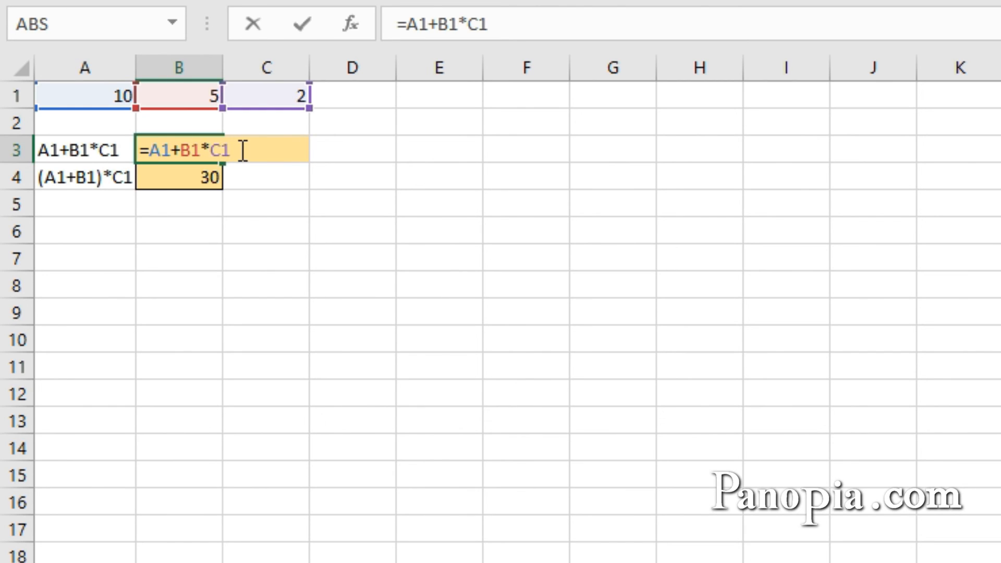
{"action": "key", "text": "ctrl+Return"}
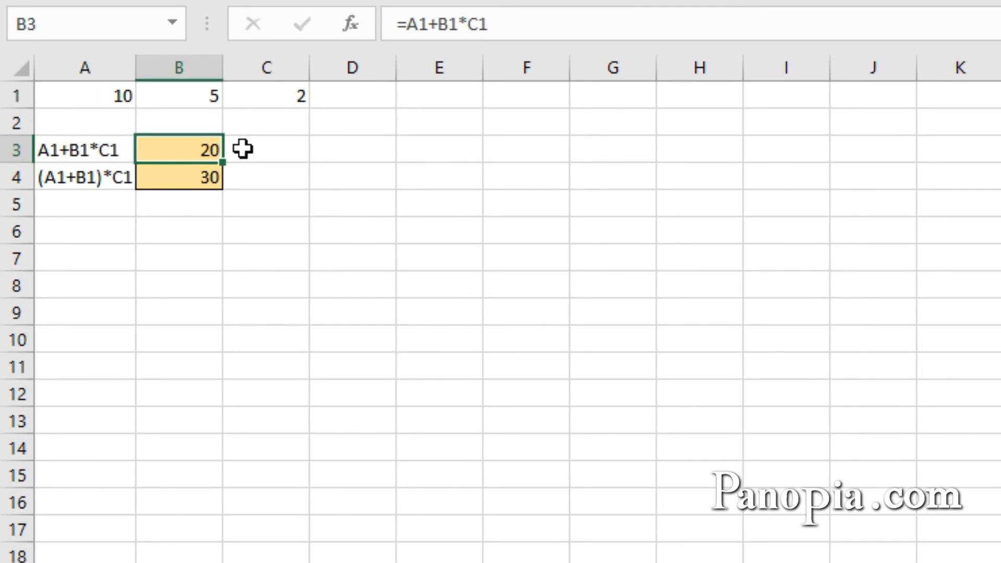
{"action": "double_click", "coordinate": [201, 177]}
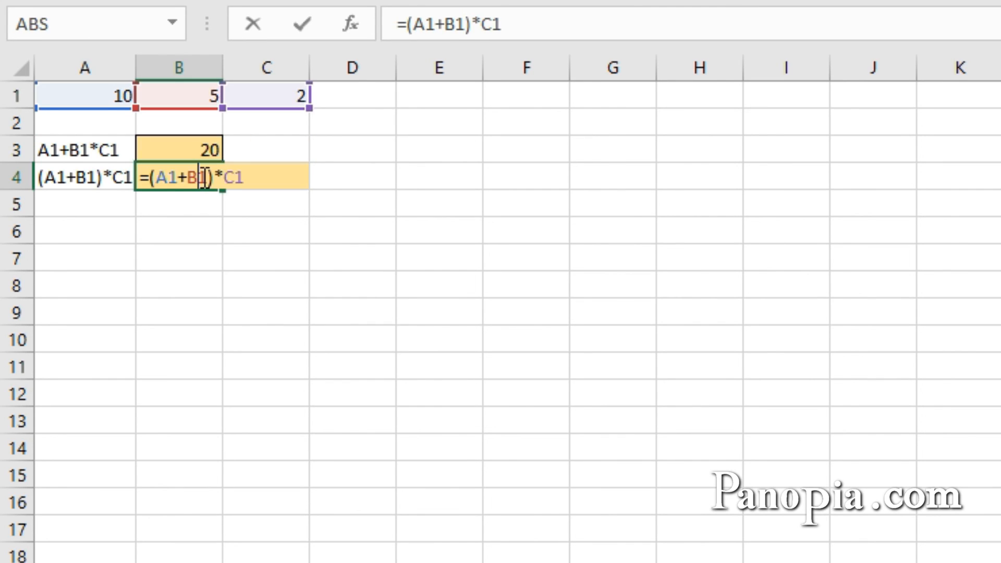
{"action": "left_click", "coordinate": [254, 179]}
{"action": "key", "text": "ctrl+Return"}
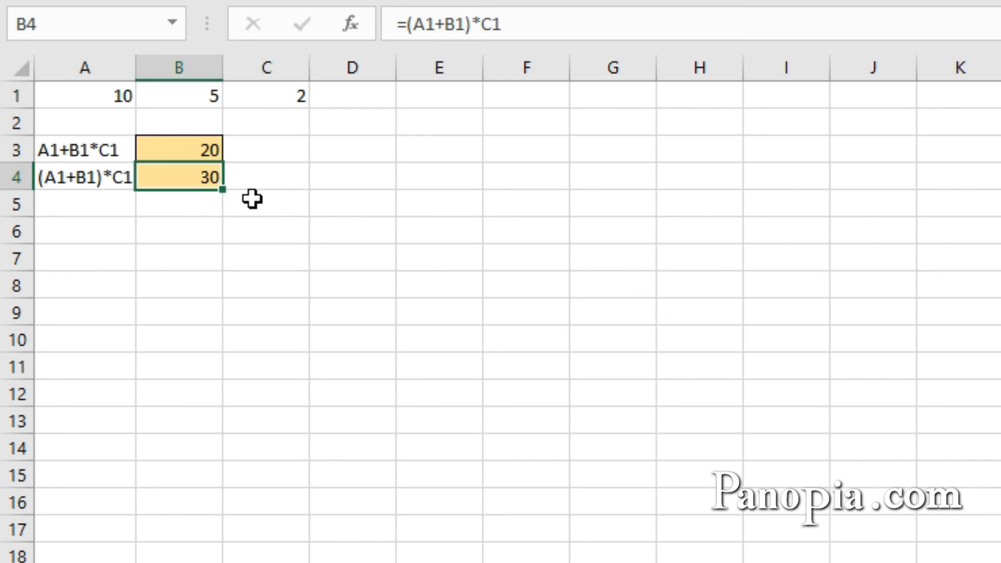